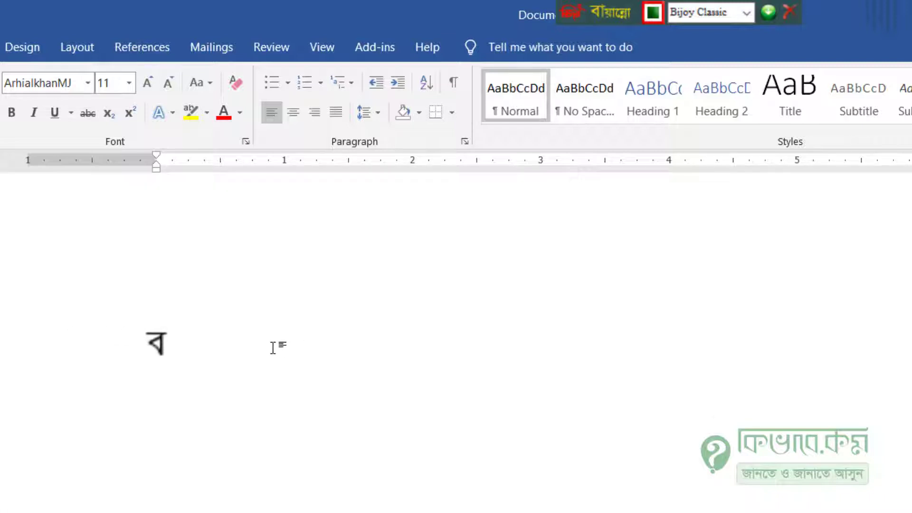
Write the Bangla test words বর্ণ and কন in the document, adding a reph (র্) to the second word.
scroll(222, 343, "up", 2)
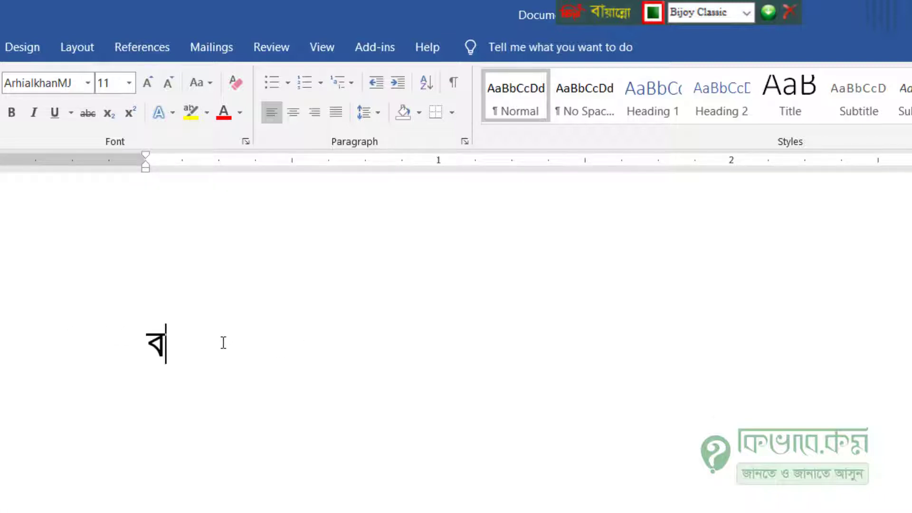
type("ন")
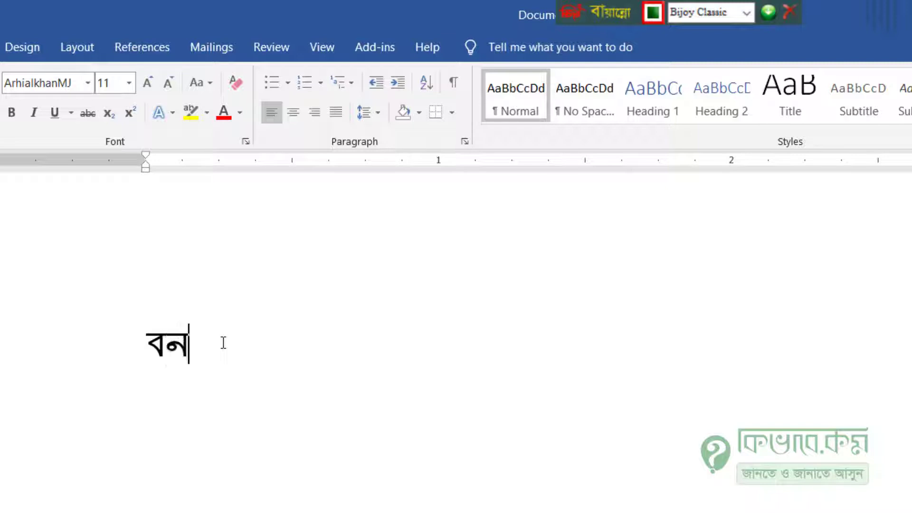
key("BackSpace")
type("ণ")
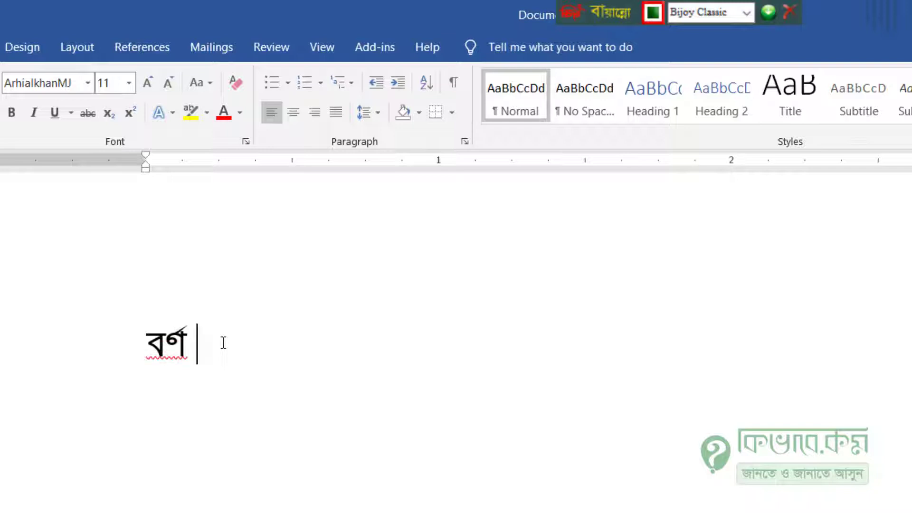
type(" ত")
key("BackSpace")
type("কন")
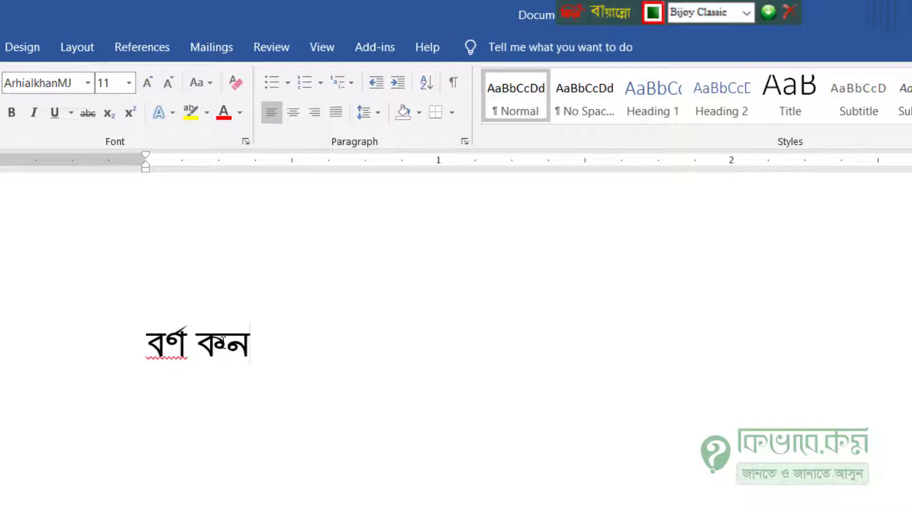
type("র্")
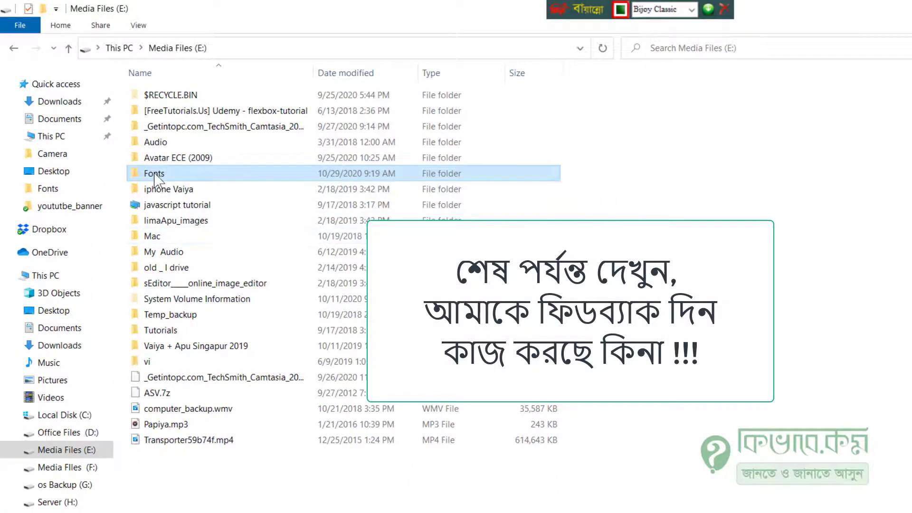
Open the Fonts folder on Media Files (E:), view its properties for size and file count, and close them.
double_click(154, 178)
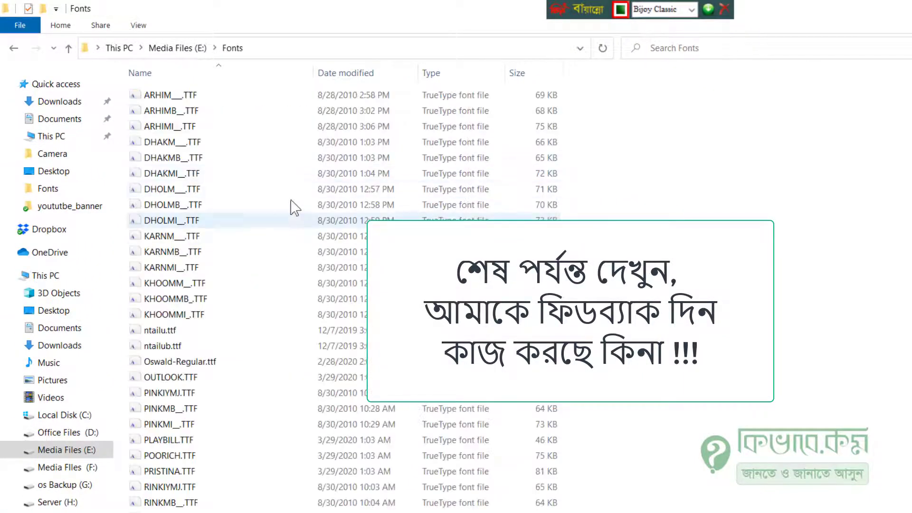
right_click(691, 173)
left_click(734, 396)
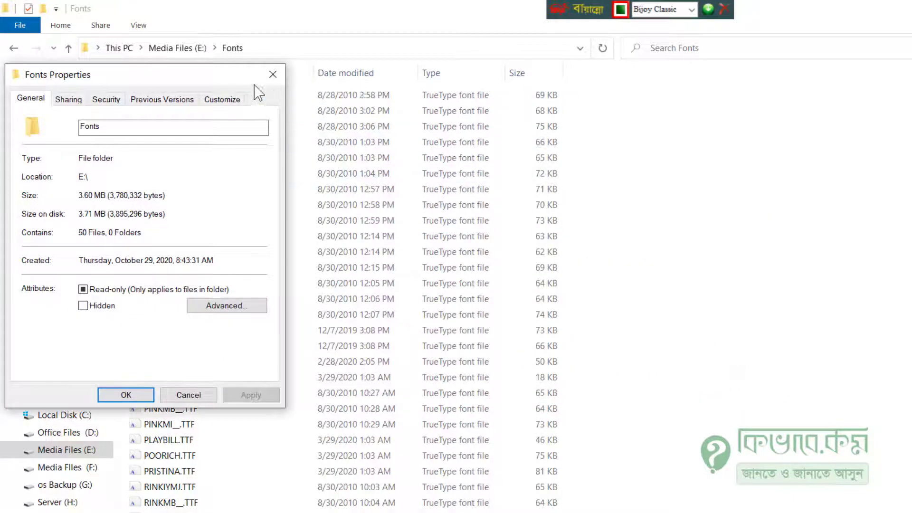
left_click_drag(237, 75, 838, 109)
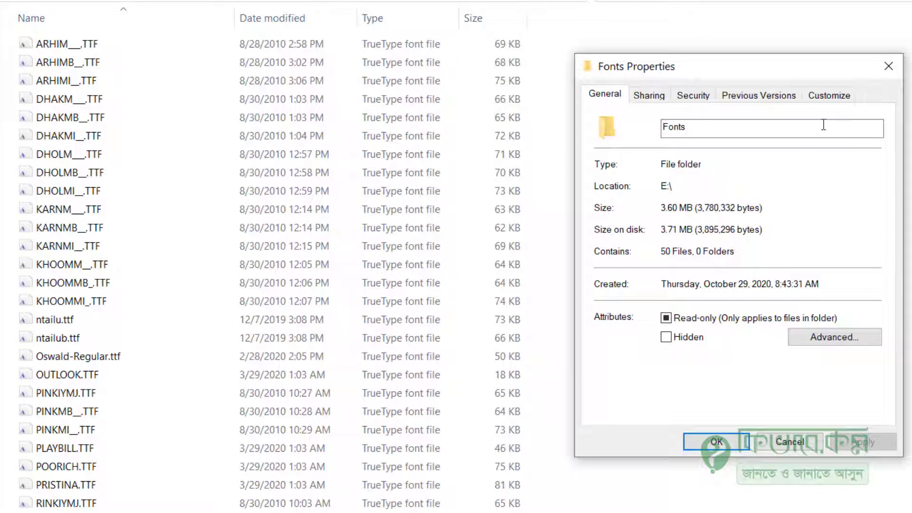
left_click(889, 66)
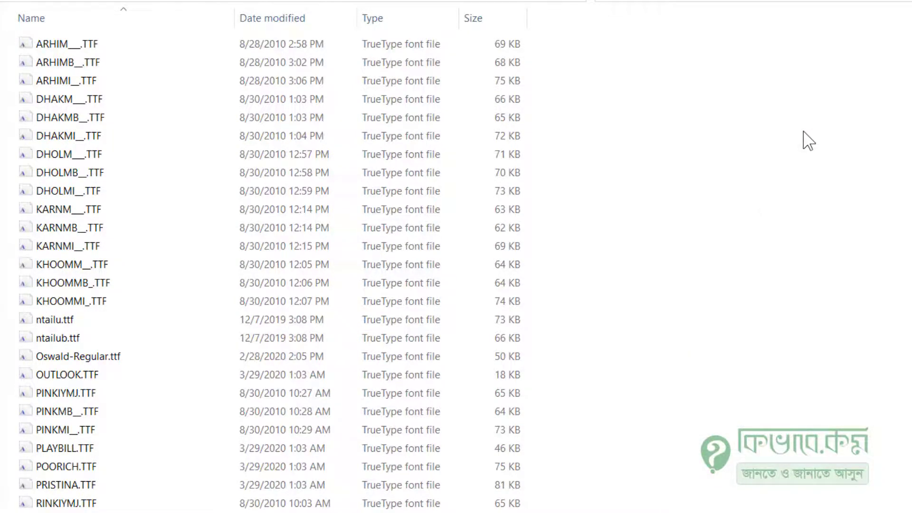
Open the font file SUTOSMB_.TTF, install the SutonnySushreeMJ Bold font and close its preview.
scroll(789, 214, "down", 6)
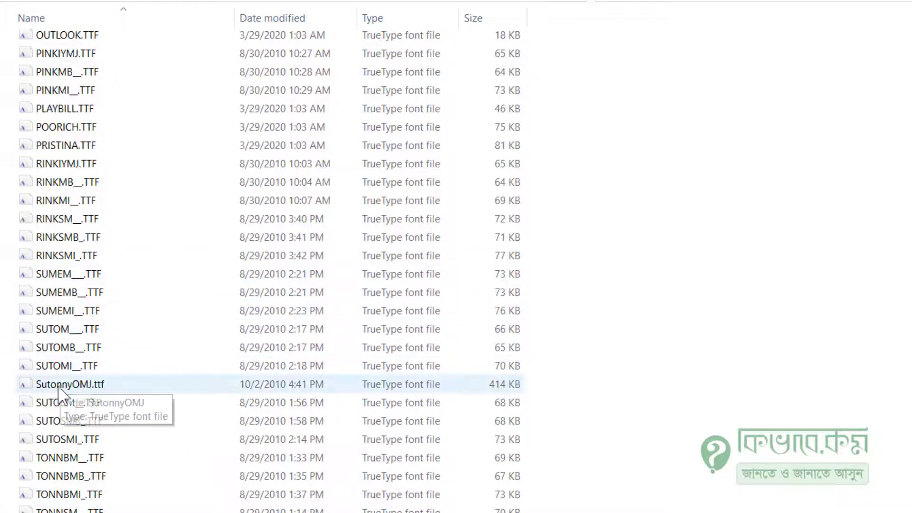
left_click(93, 385)
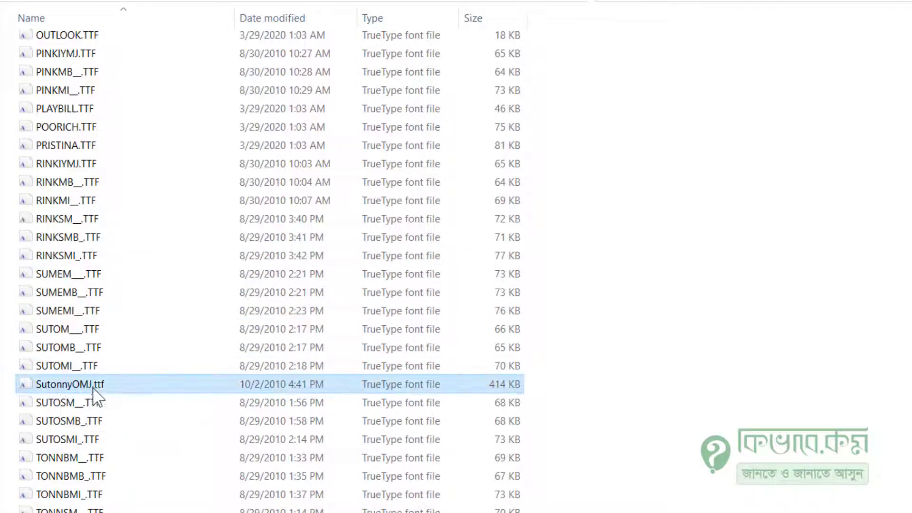
double_click(77, 423)
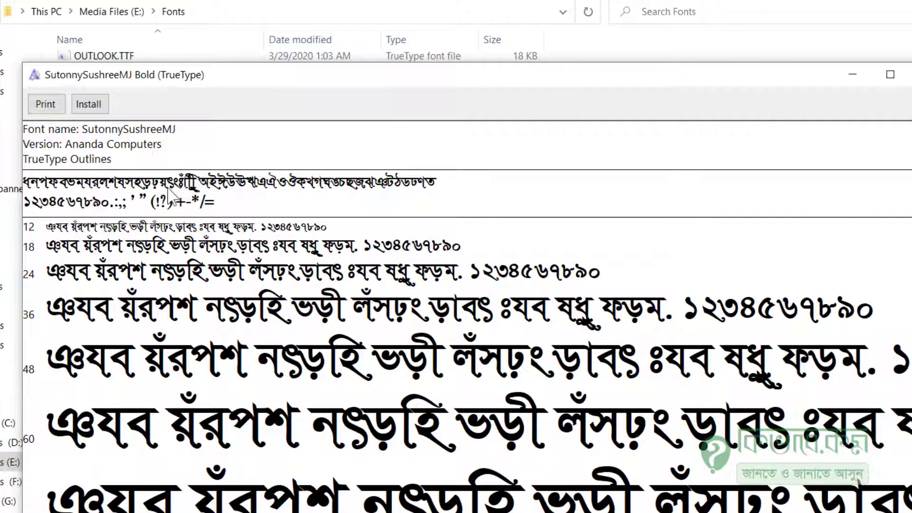
left_click(88, 104)
left_click(903, 75)
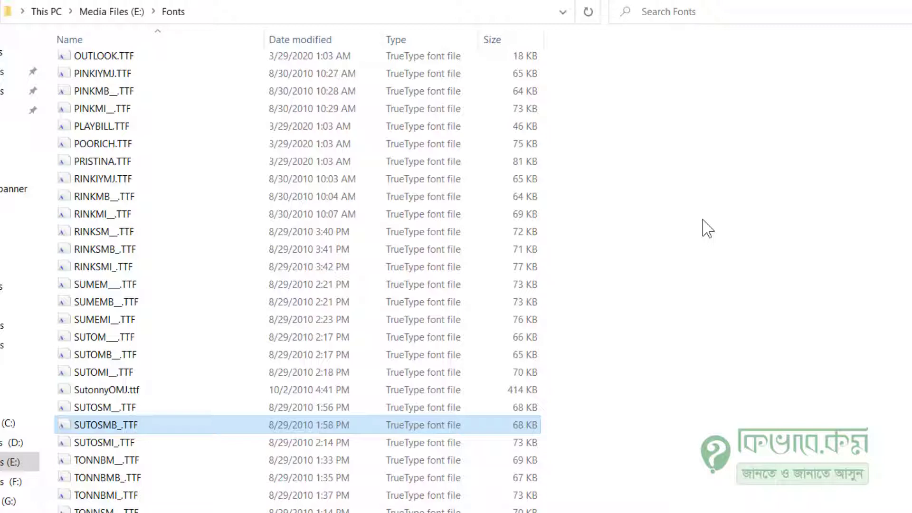
left_click(708, 228)
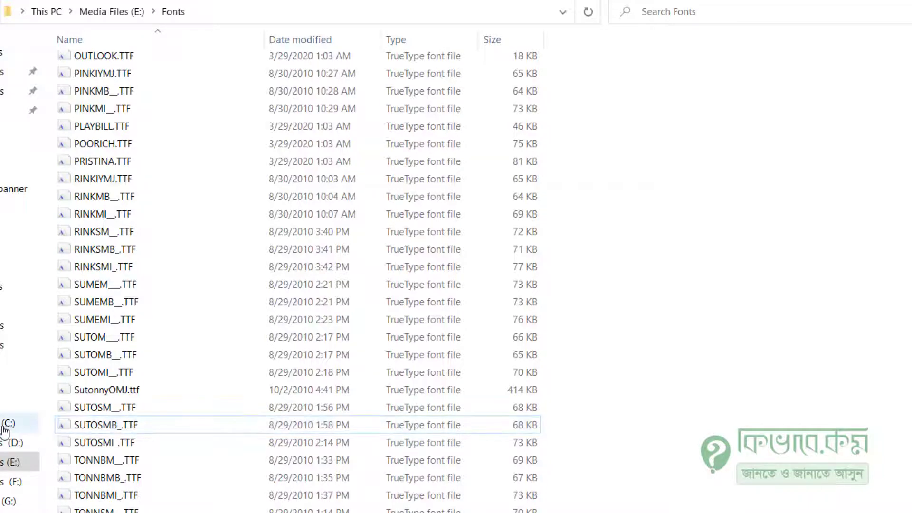
Open the Fonts folder inside the Windows folder on Local Disk (C:).
left_click(8, 425)
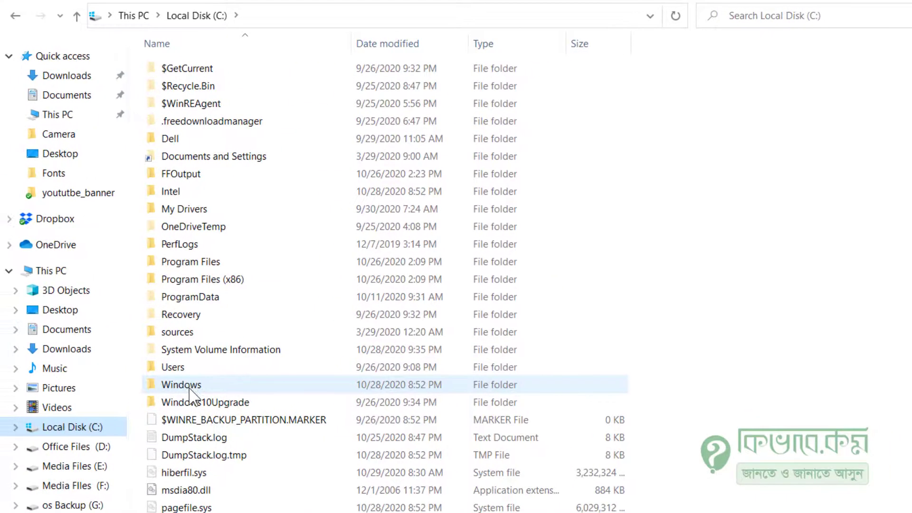
double_click(188, 389)
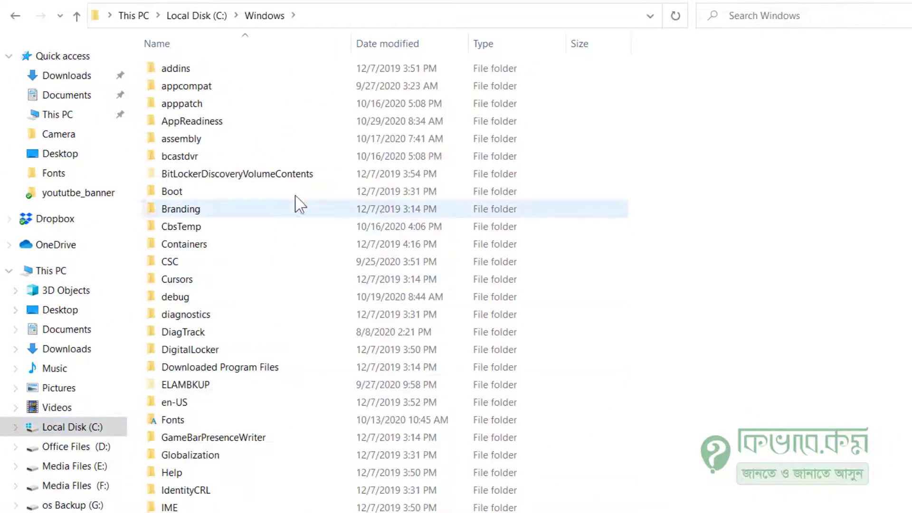
left_click(180, 421)
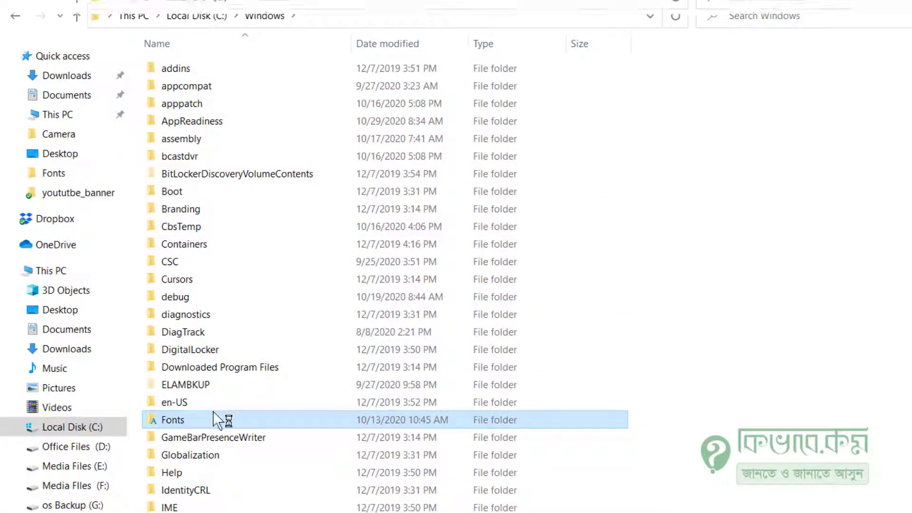
double_click(216, 421)
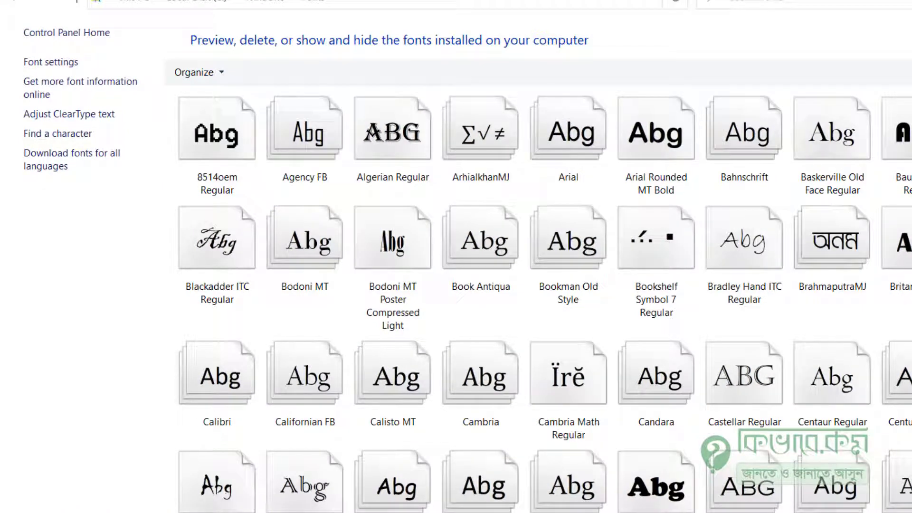
Check the path of the system Fonts folder, then select all the installed fonts for copying.
left_click(446, 5)
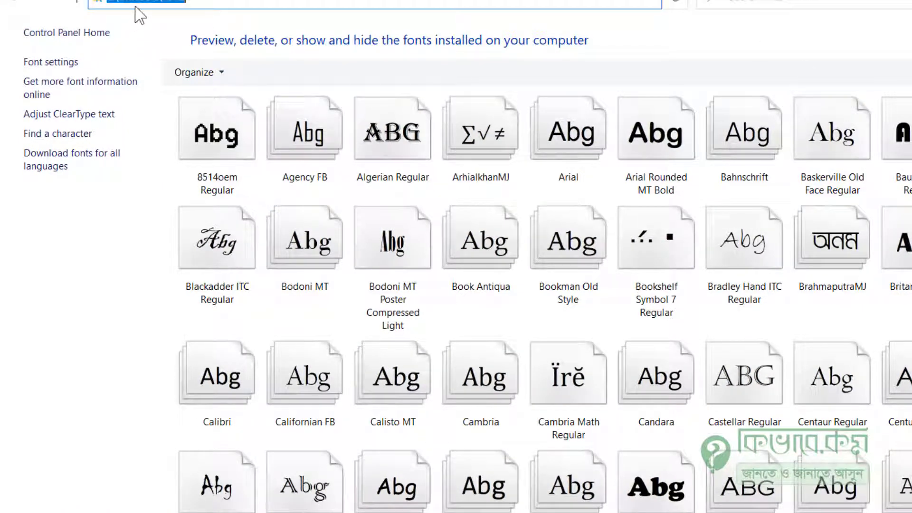
left_click(200, 2)
left_click(490, 156)
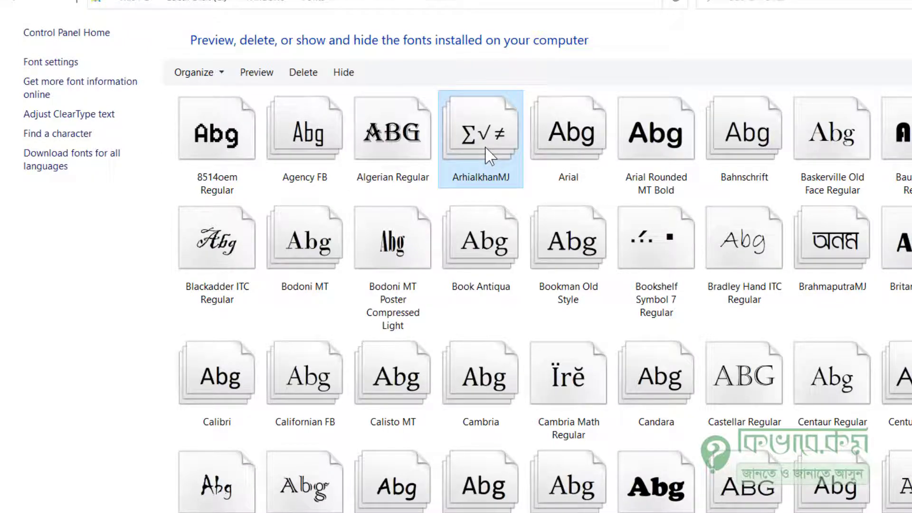
key("ctrl+a")
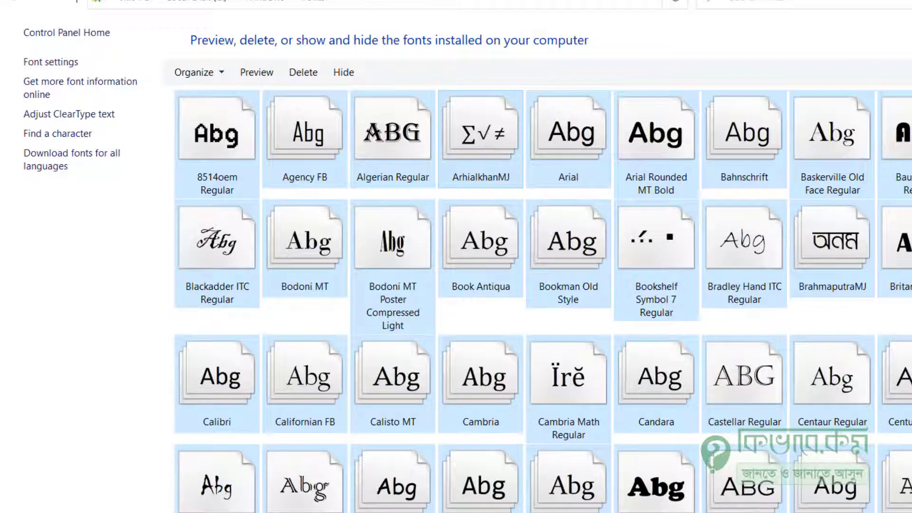
Switch to the other File Explorer window and open the Office Files (D:) drive.
left_click(422, 512)
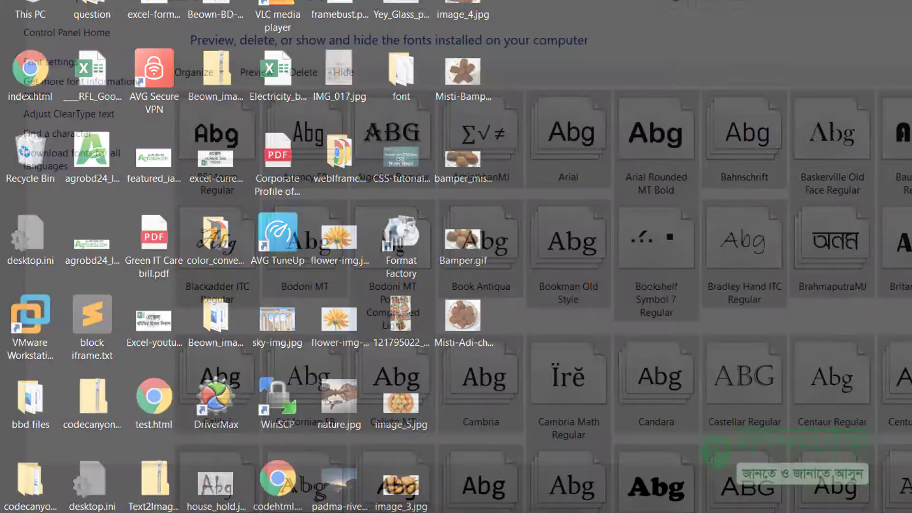
left_click(507, 512)
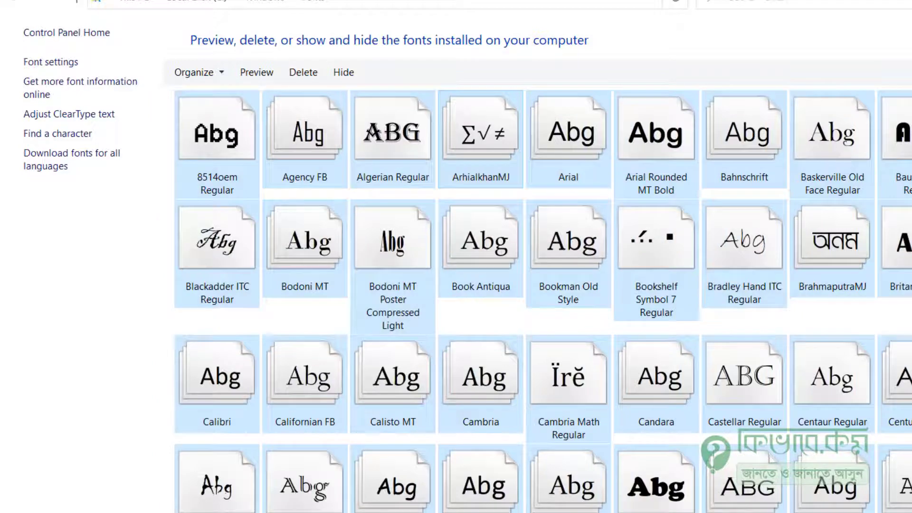
left_click(422, 512)
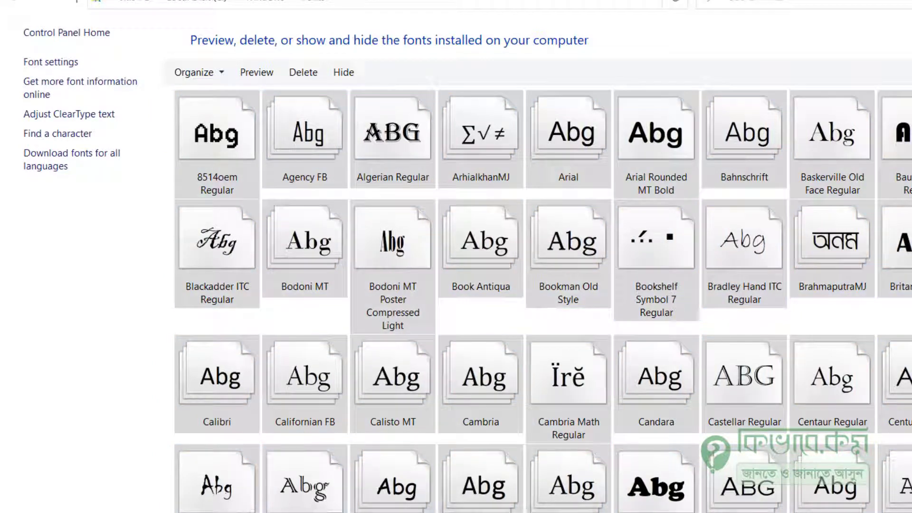
left_click(317, 511)
left_click(95, 449)
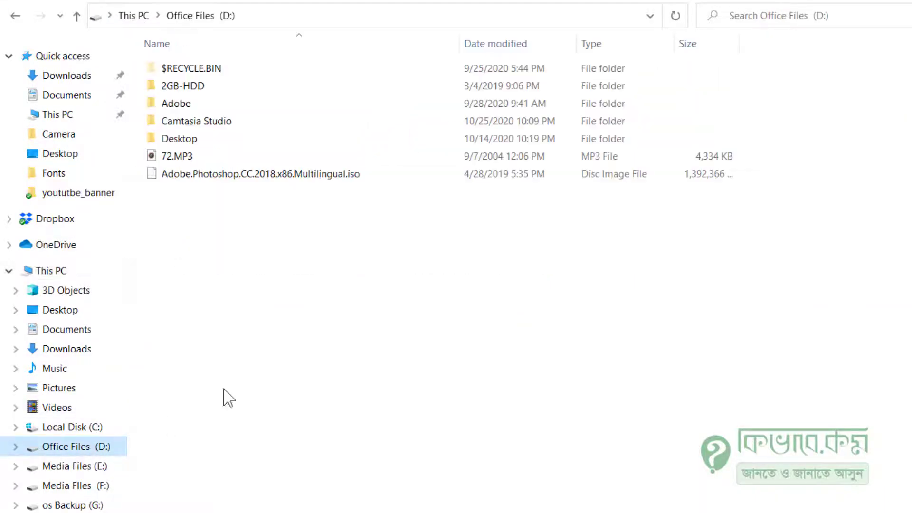
Create a folder named BackupFonts on the Office Files (D:) drive and open it.
right_click(250, 449)
mouse_move(285, 493)
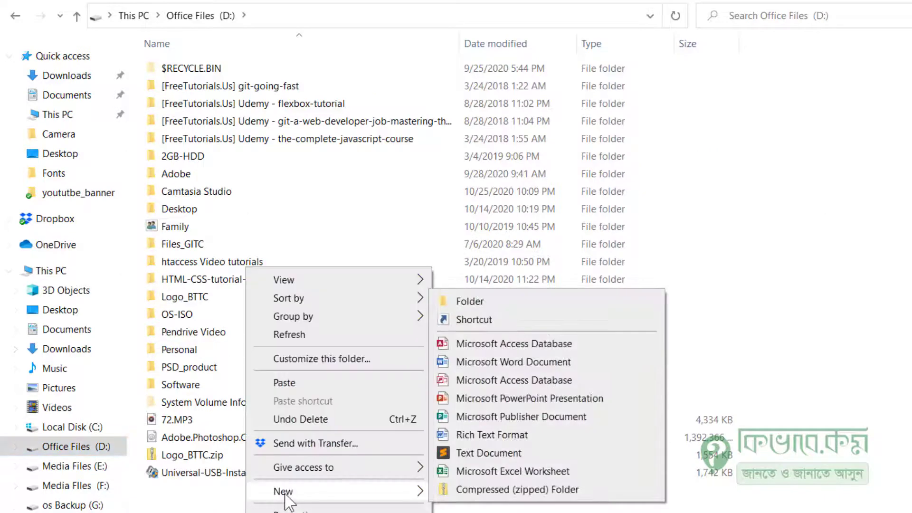
left_click(497, 302)
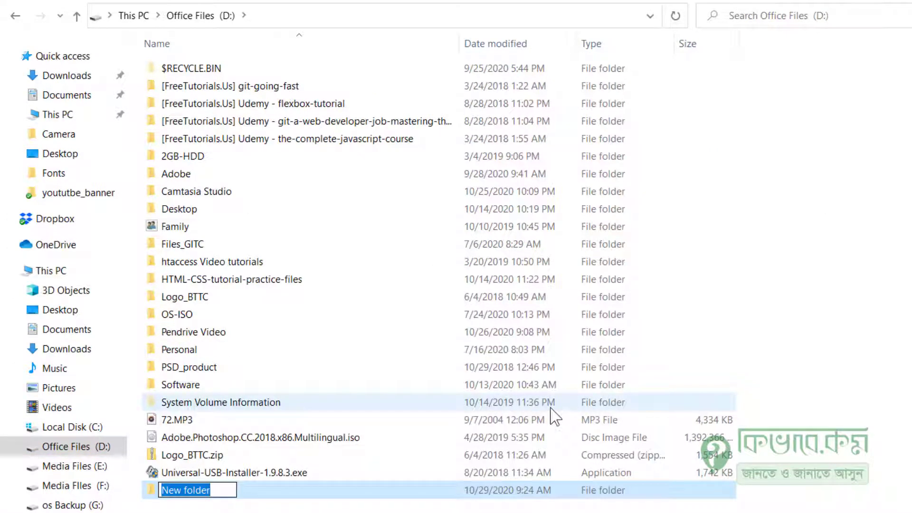
type("Yt")
key("BackSpace")
key("BackSpace")
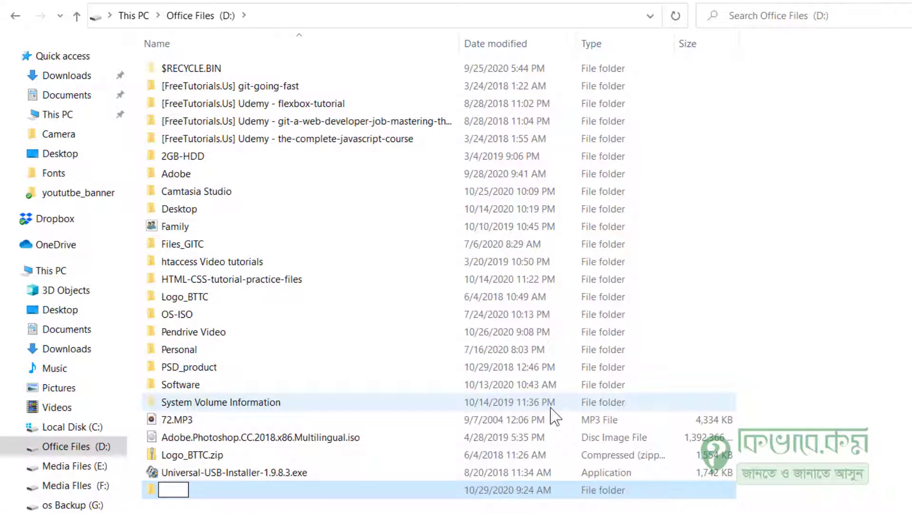
type("Backup")
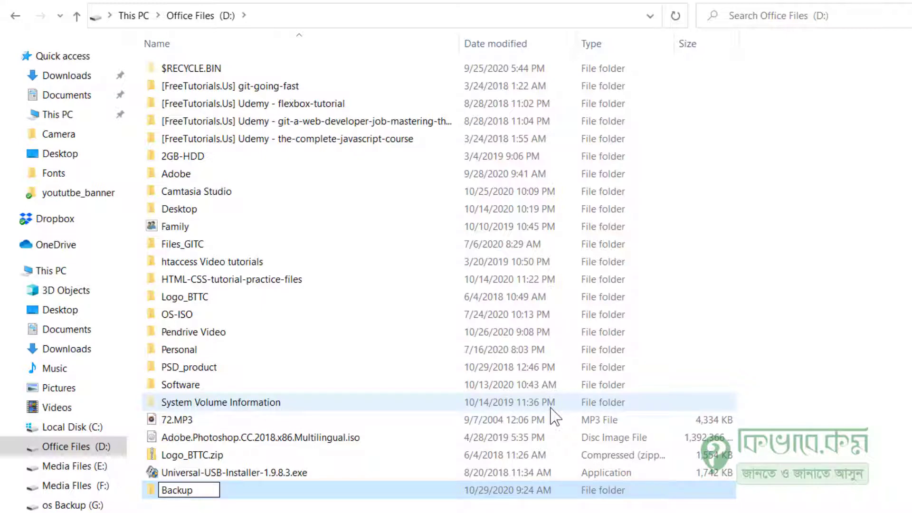
type("Fonts")
key("Return")
key("Return")
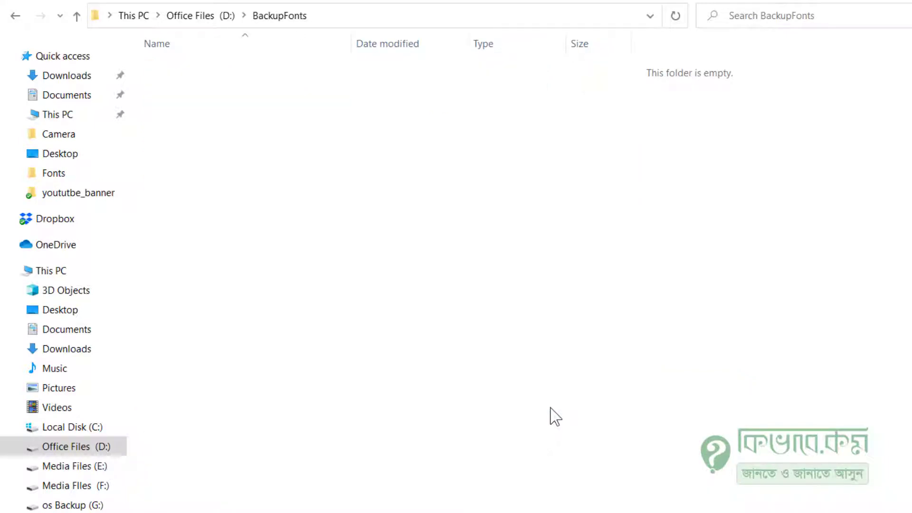
Paste the copied system fonts into the BackupFonts folder, replacing the files that have the same names.
key("ctrl+v")
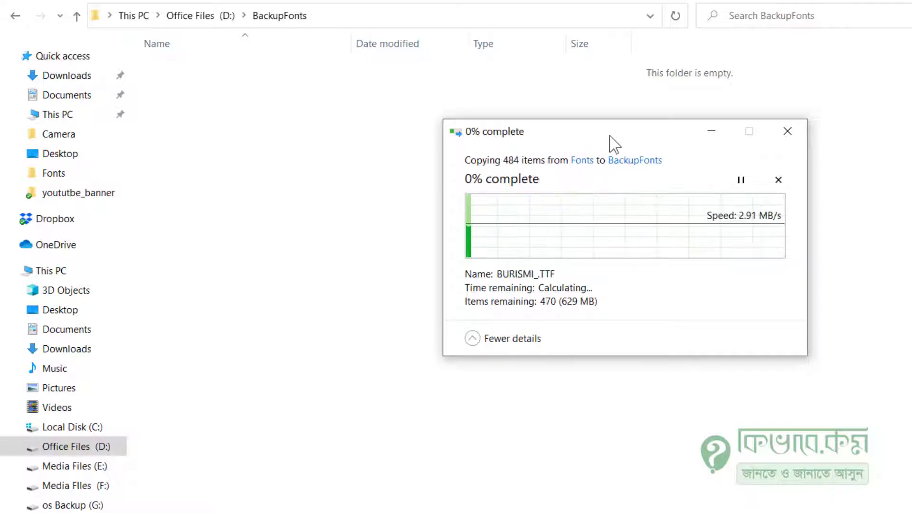
left_click_drag(610, 137, 489, 124)
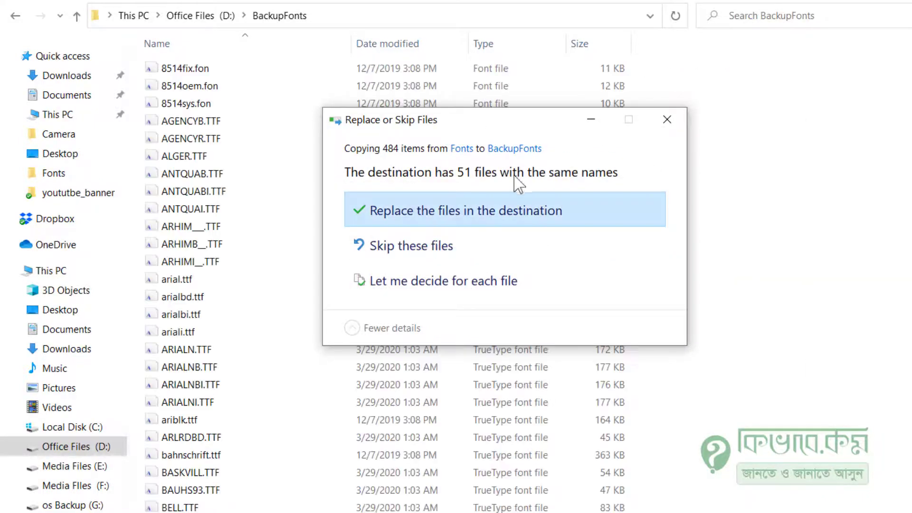
left_click(528, 215)
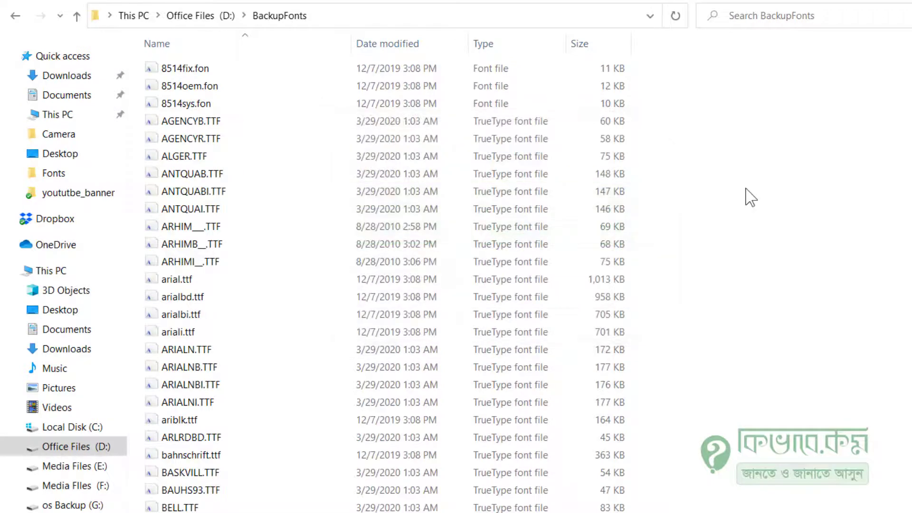
Select all the font files in BackupFonts to check the backup, and return to the system Fonts folder.
key("ctrl+a")
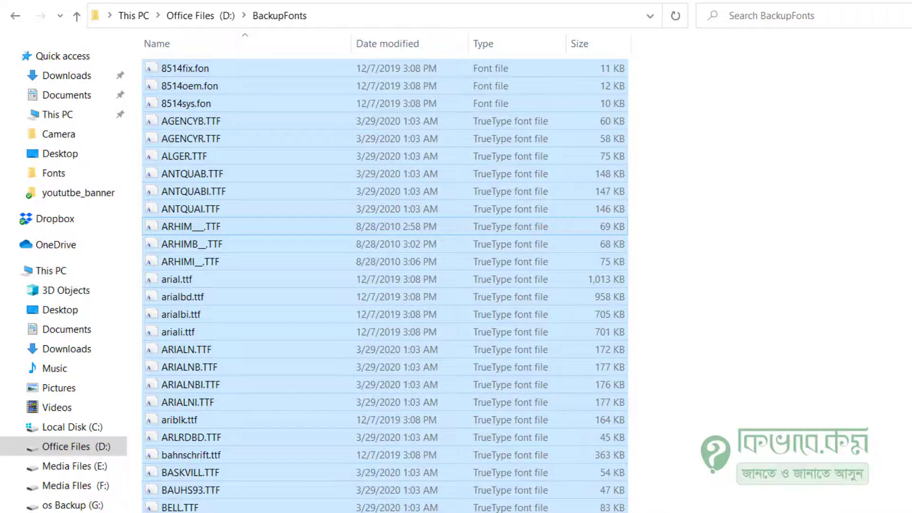
key("alt+Tab")
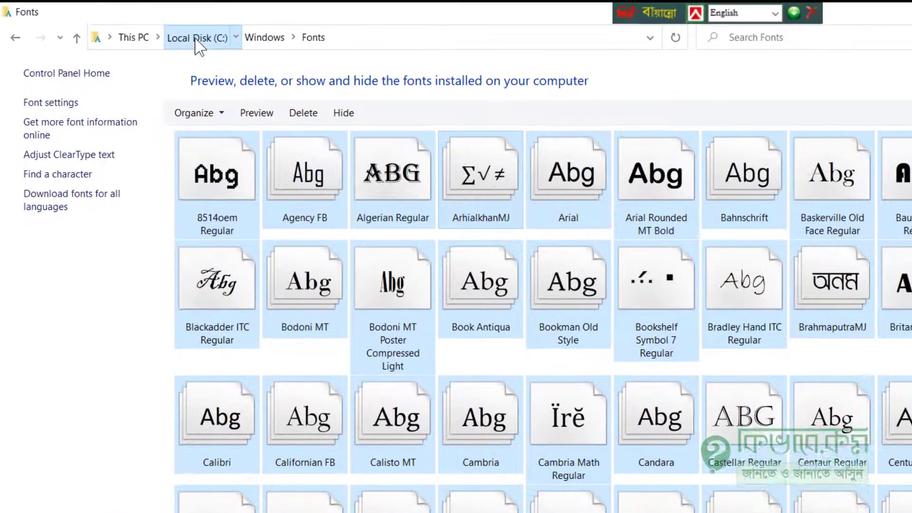
Open the Fonts folder on the Media Files (E:) drive.
left_click(183, 5)
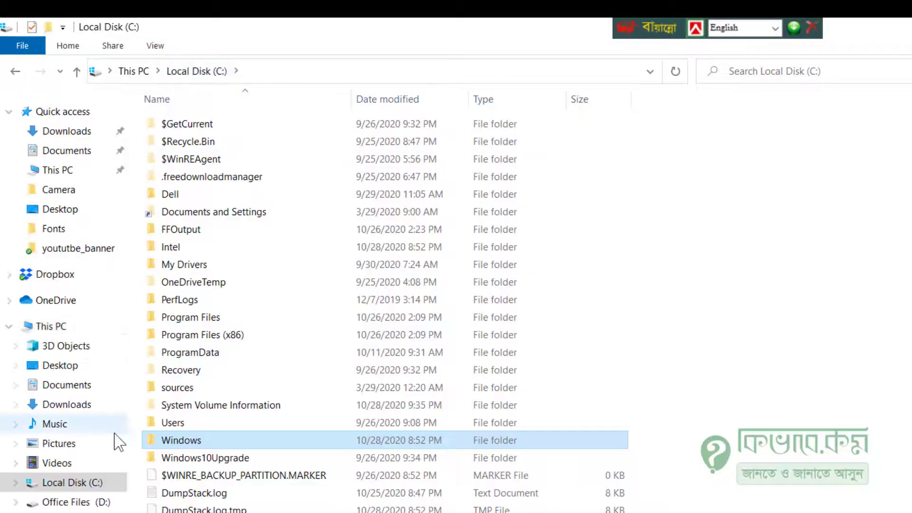
left_click(57, 512)
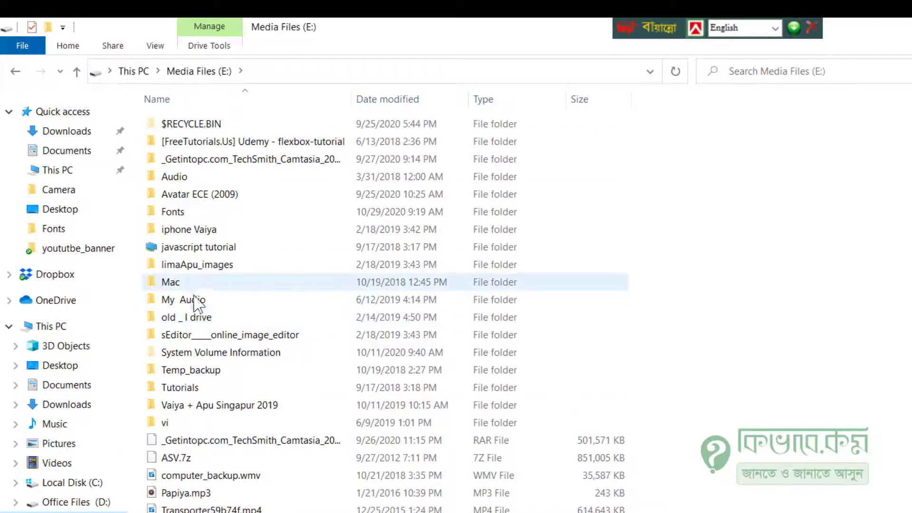
double_click(181, 212)
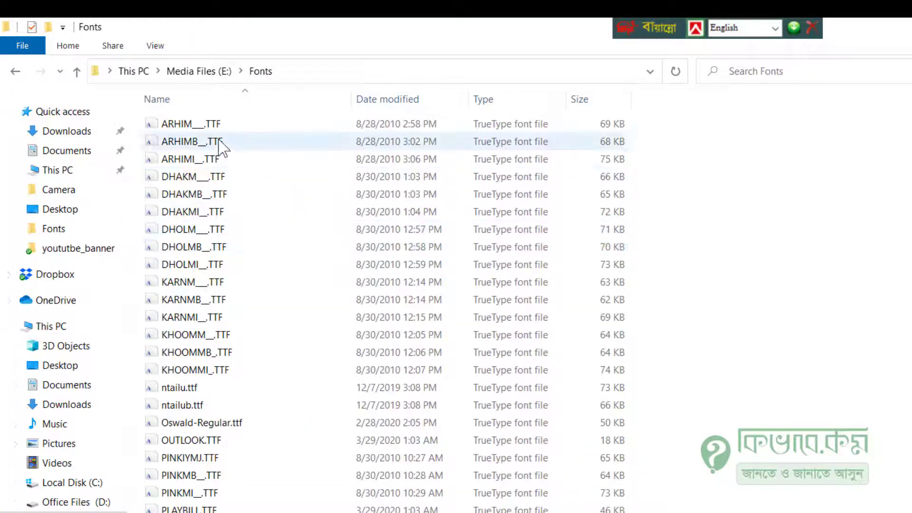
Check the number of files and total size of the E: drive Fonts folder in its properties, and close them.
scroll(222, 183, "down", 6)
right_click(658, 271)
left_click(689, 510)
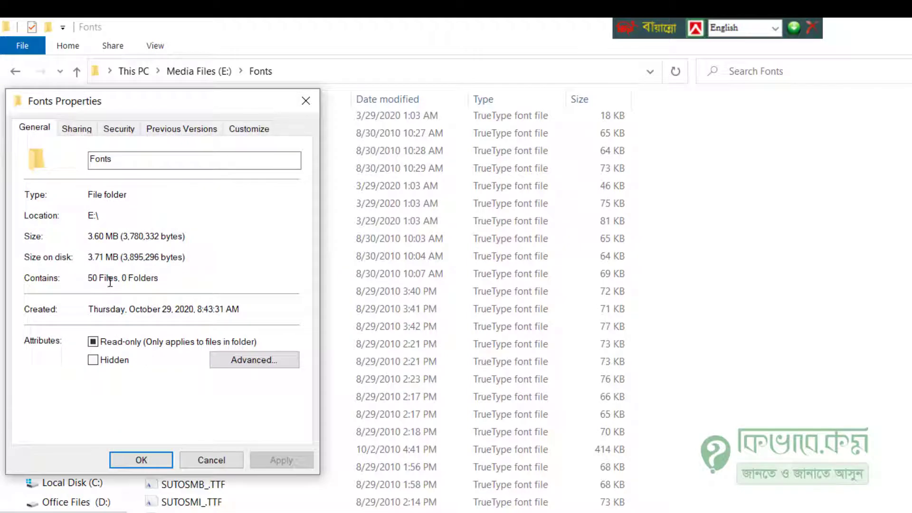
left_click_drag(109, 282, 83, 280)
left_click_drag(110, 237, 85, 238)
left_click(306, 100)
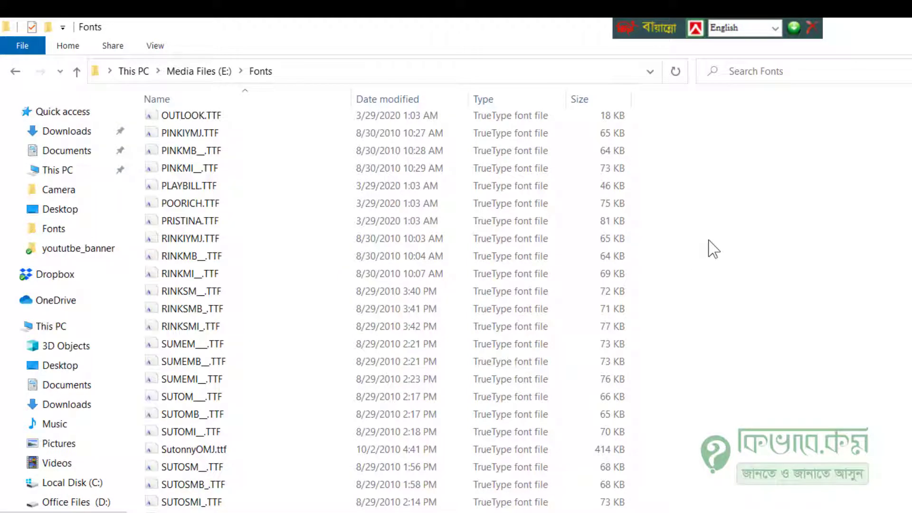
Open ARHIM___.TTF, try installing it individually from its font preview, and close the preview.
scroll(703, 250, "up", 6)
double_click(212, 126)
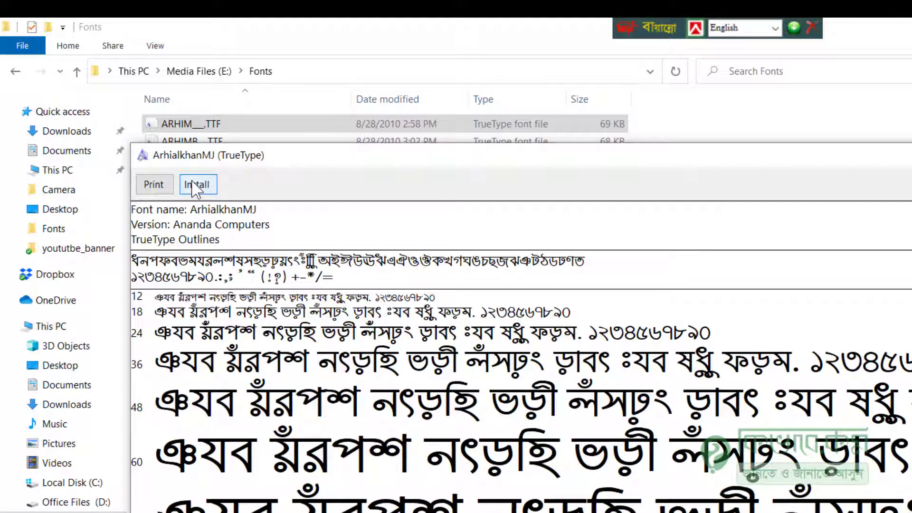
left_click(195, 185)
key("alt+F4")
Copy all the font files in the E: drive Fonts folder and open the Fonts folder in C:\Windows.
key("ctrl+a")
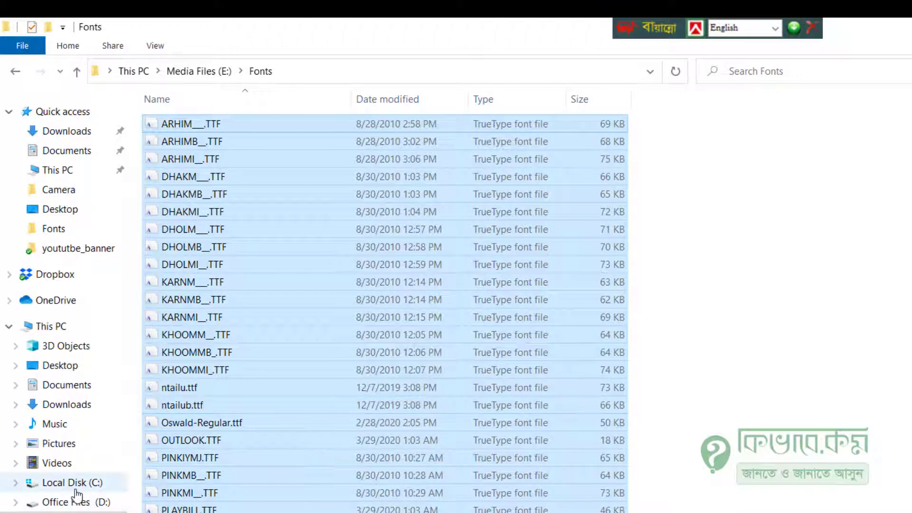
left_click(75, 489)
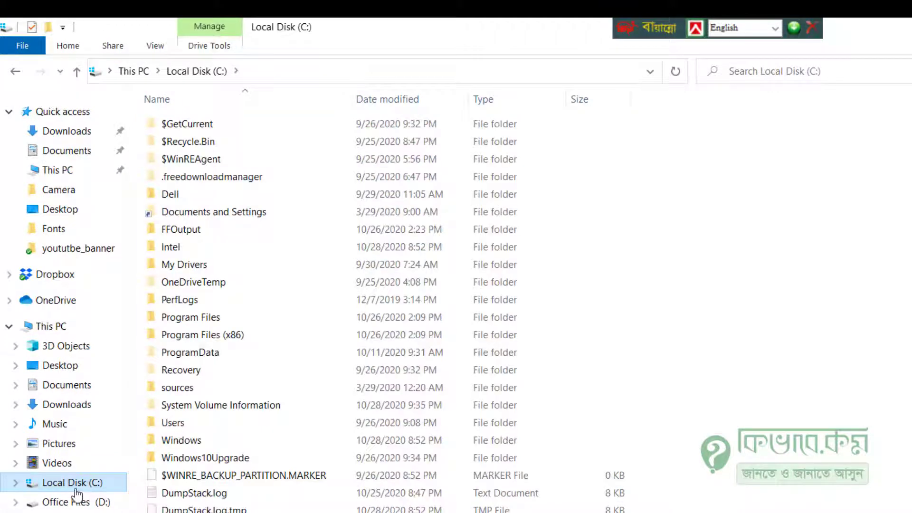
double_click(190, 440)
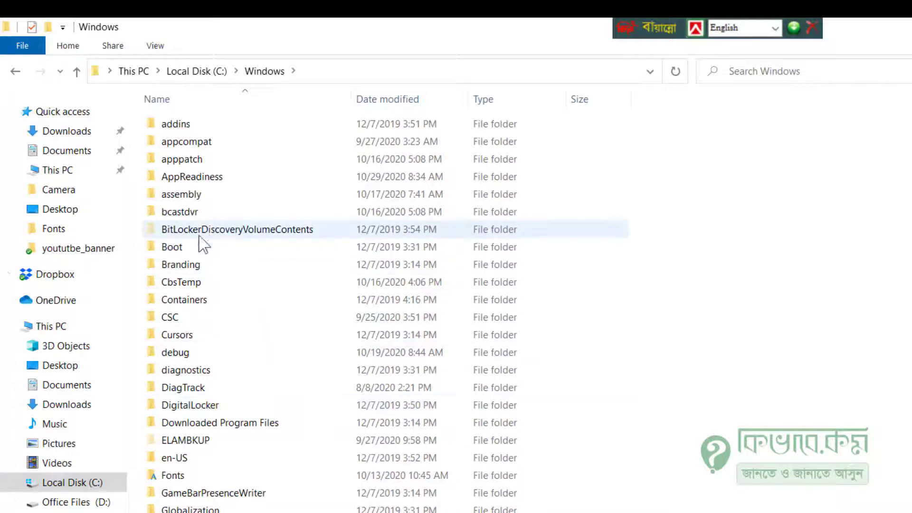
double_click(173, 475)
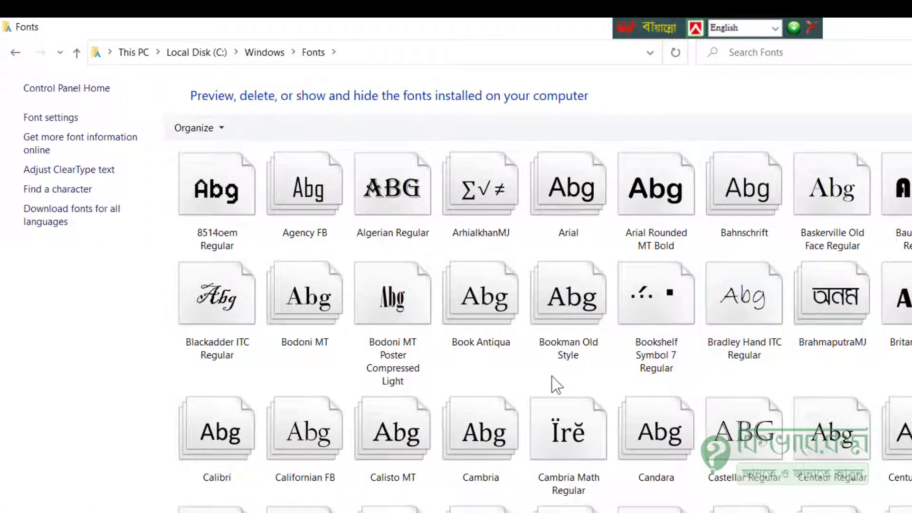
Paste the copied fonts into the system Fonts folder, replacing the installed SutonnyMJ font, and look over the installed fonts.
key("ctrl+v")
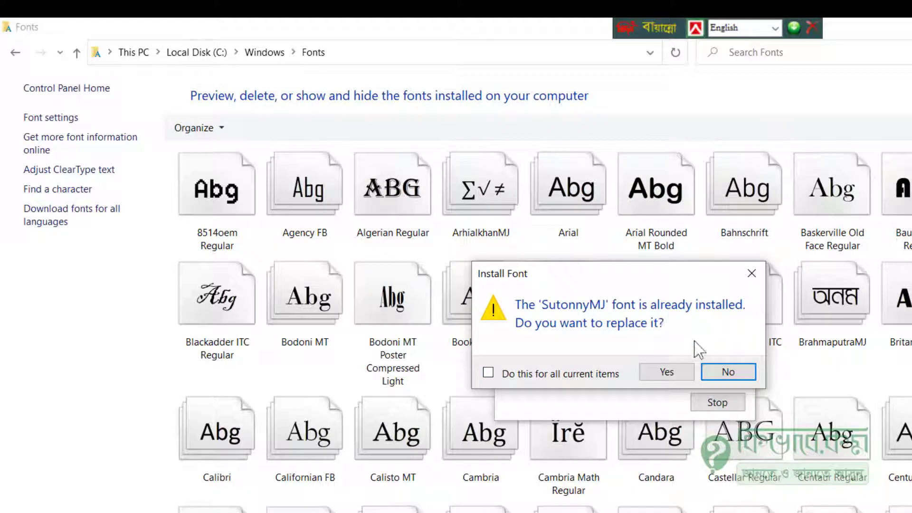
left_click(667, 374)
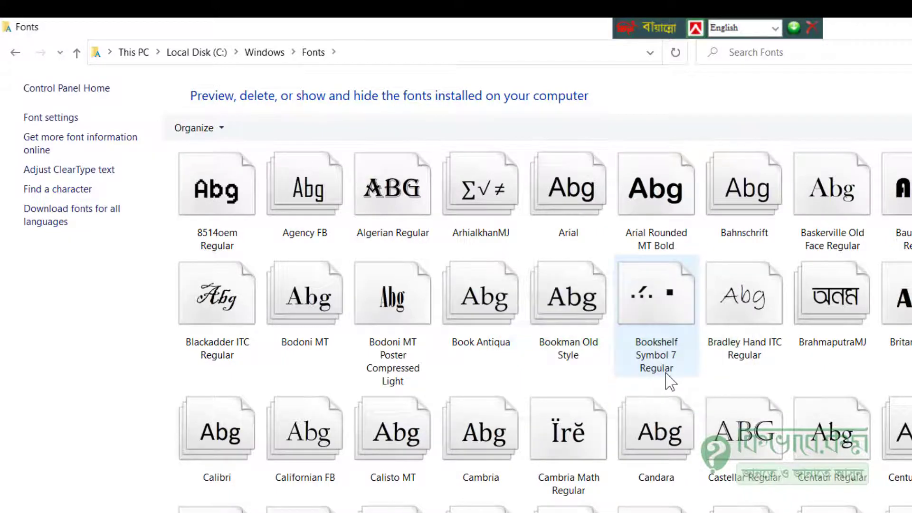
scroll(667, 380, "down", 5)
scroll(675, 387, "down", 10)
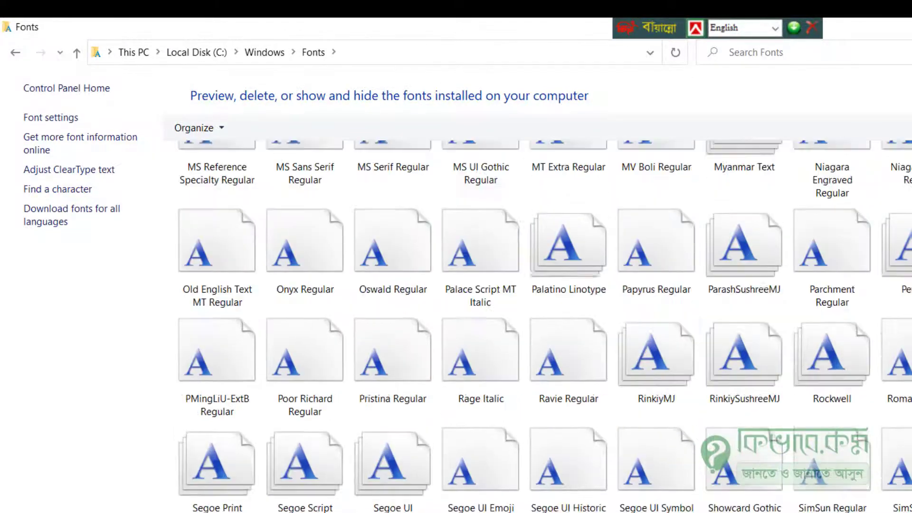
scroll(542, 323, "down", 3)
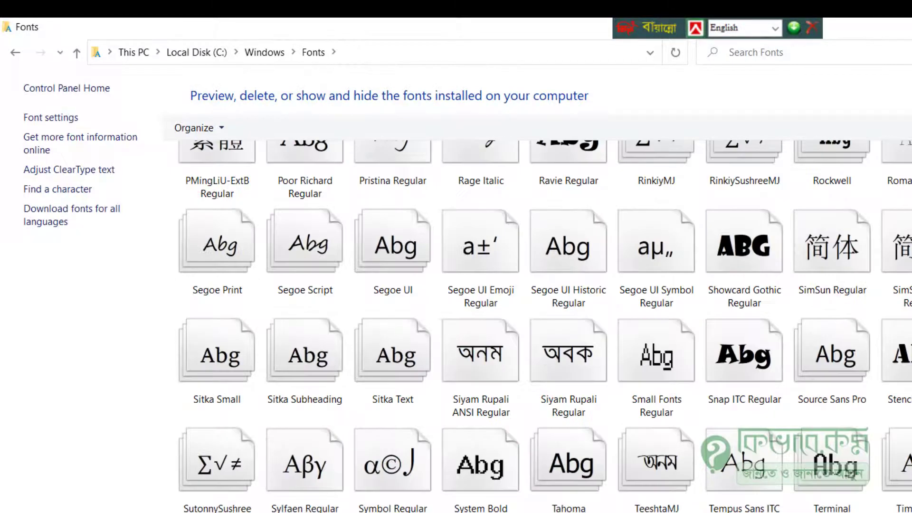
scroll(542, 323, "up", 20)
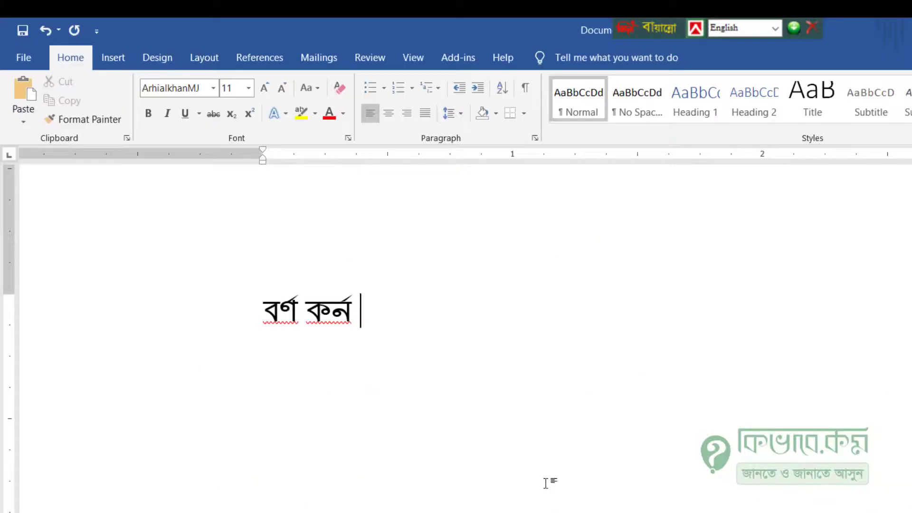
Switch to the Word document, set the keyboard to Bijoy Classic, and enter বর্ন and কর্ন on two new lines.
key("ctrl+alt+b")
key("Return")
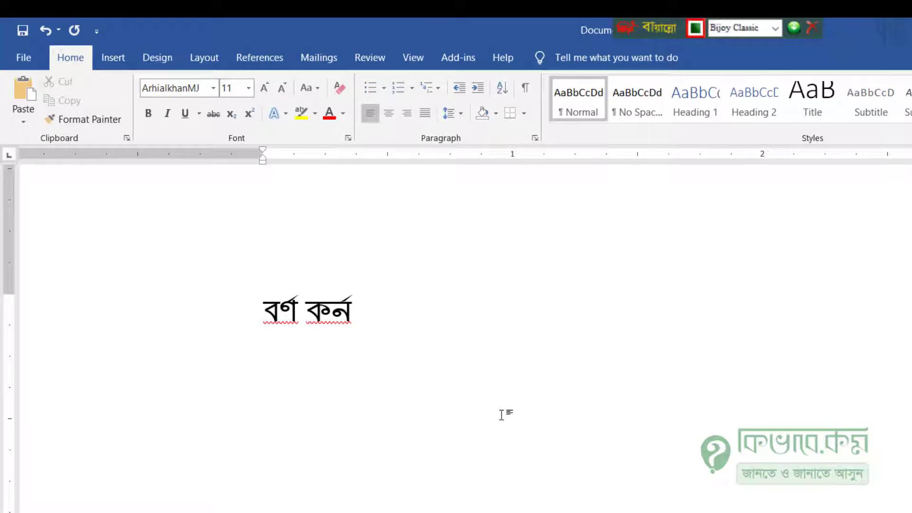
type("বর")
key("BackSpace")
type("ন")
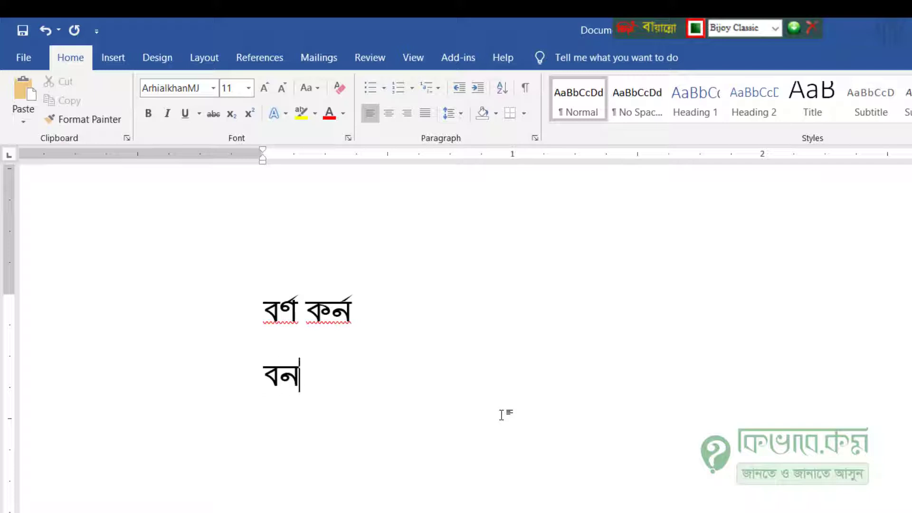
type("র্")
key("Return")
type("কন")
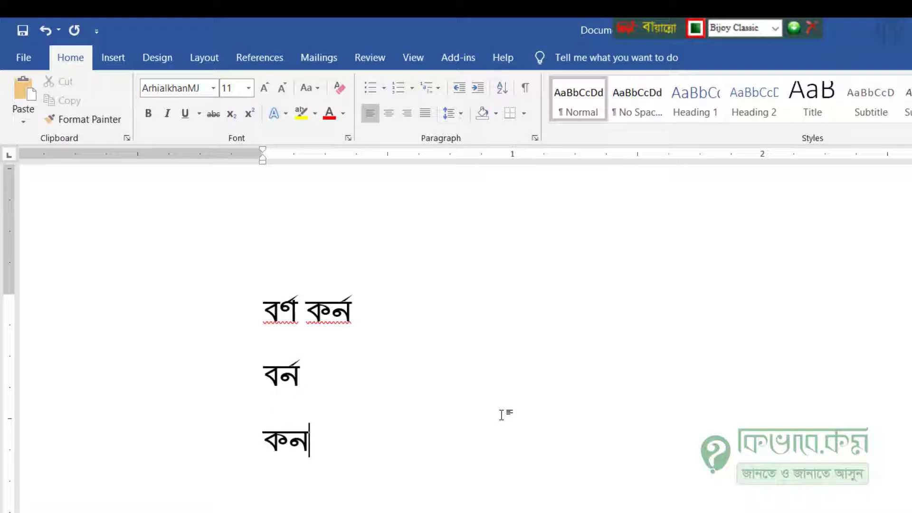
type("র্")
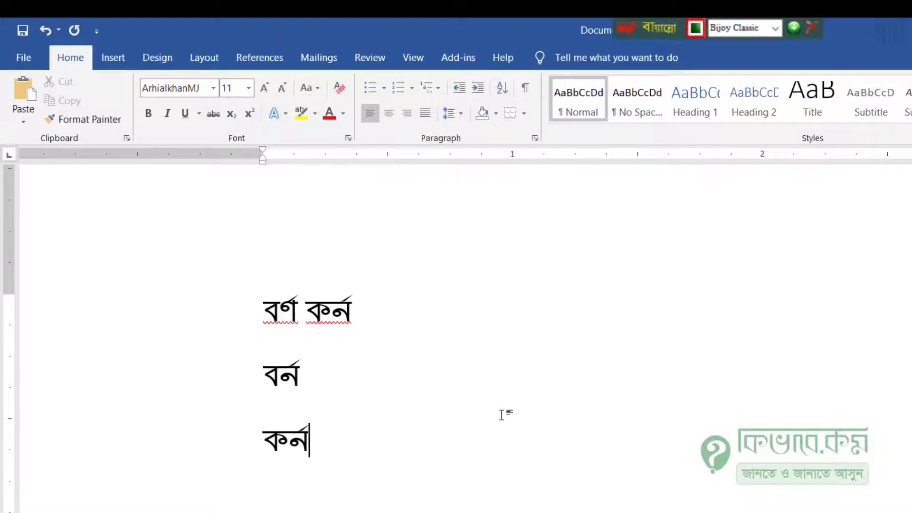